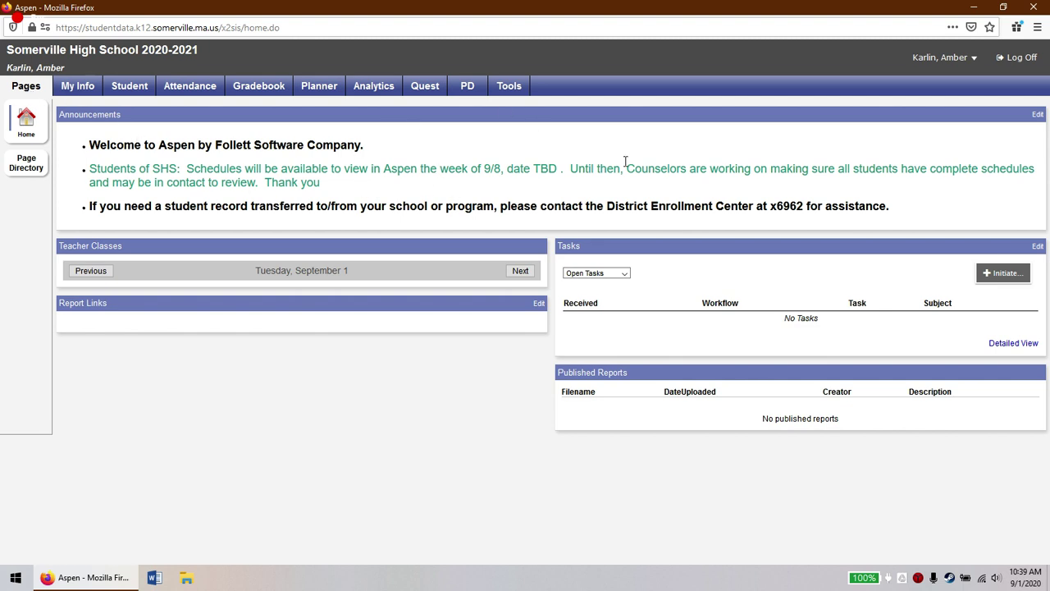
Review and accept the home page display preferences, and open the Announcements section for editing
left_click(976, 64)
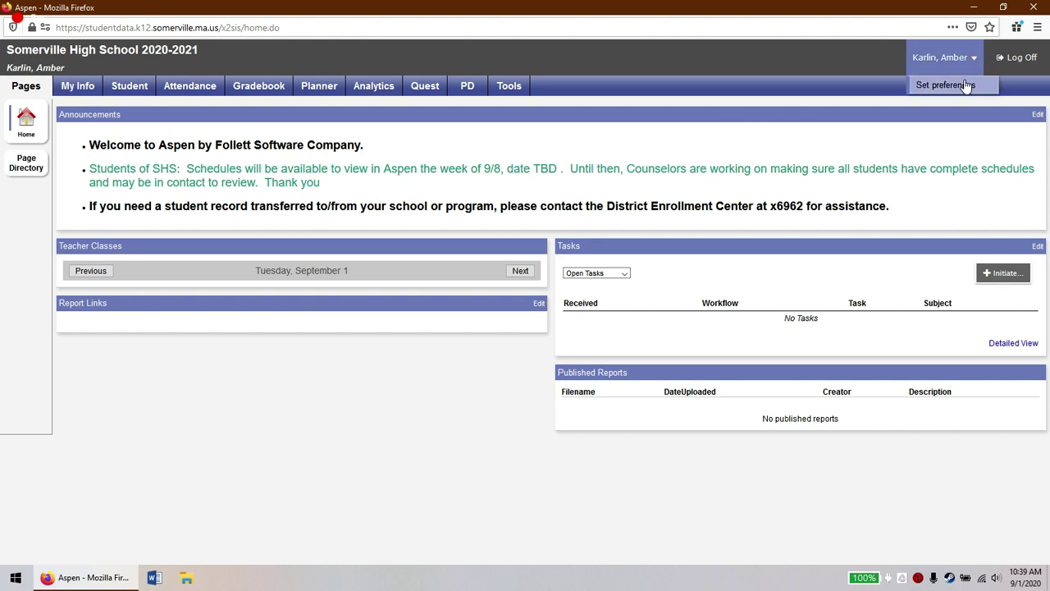
left_click(964, 86)
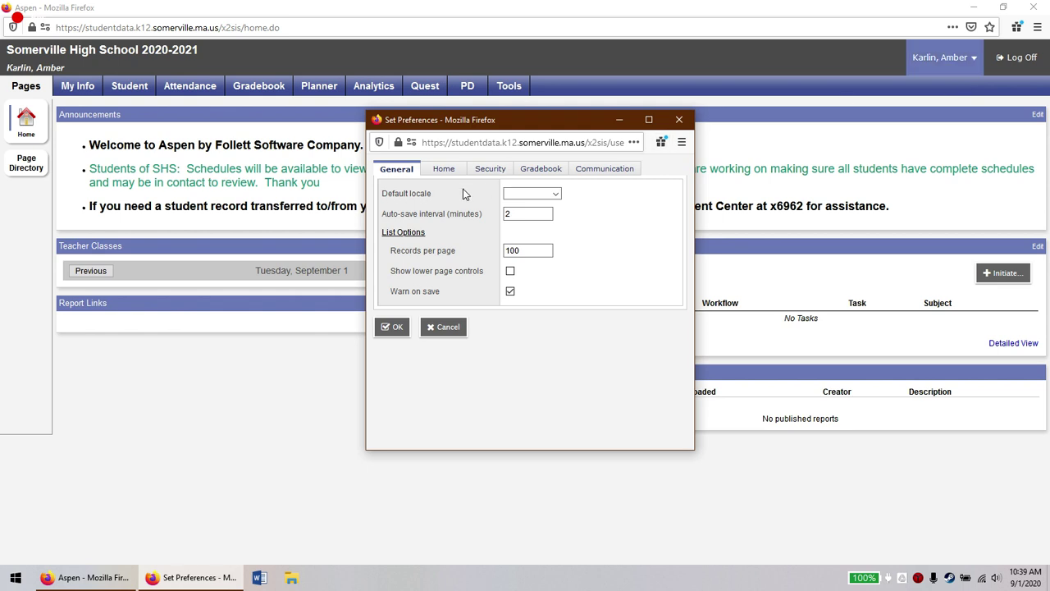
left_click(445, 169)
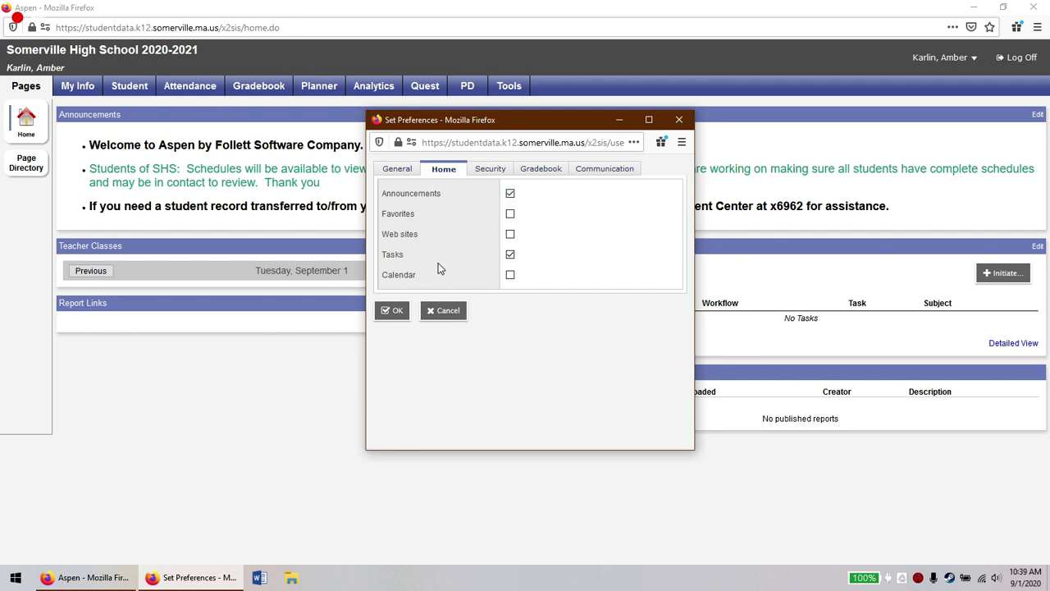
left_click(405, 314)
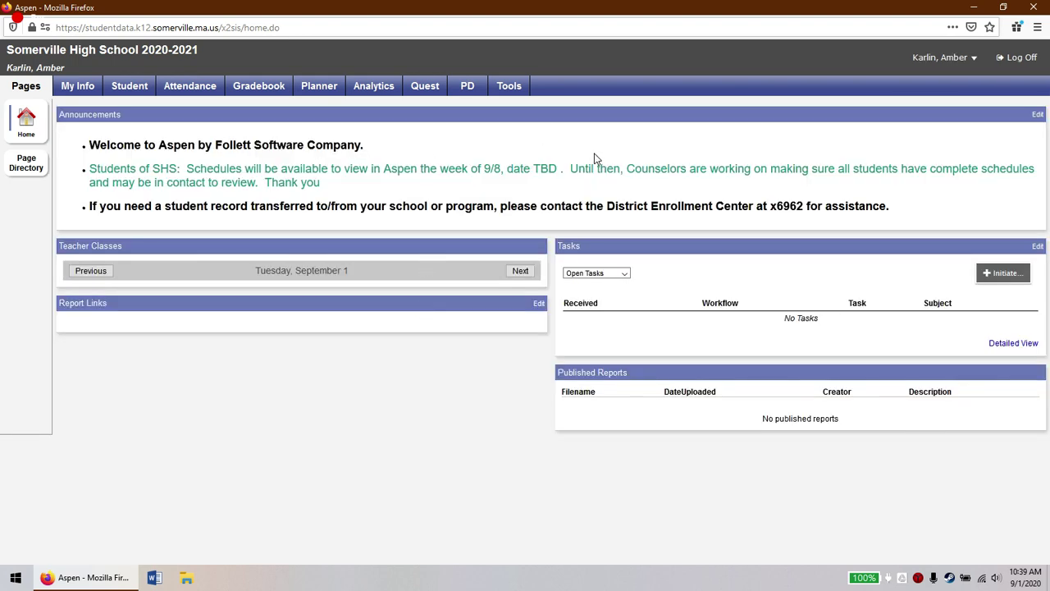
left_click(1037, 115)
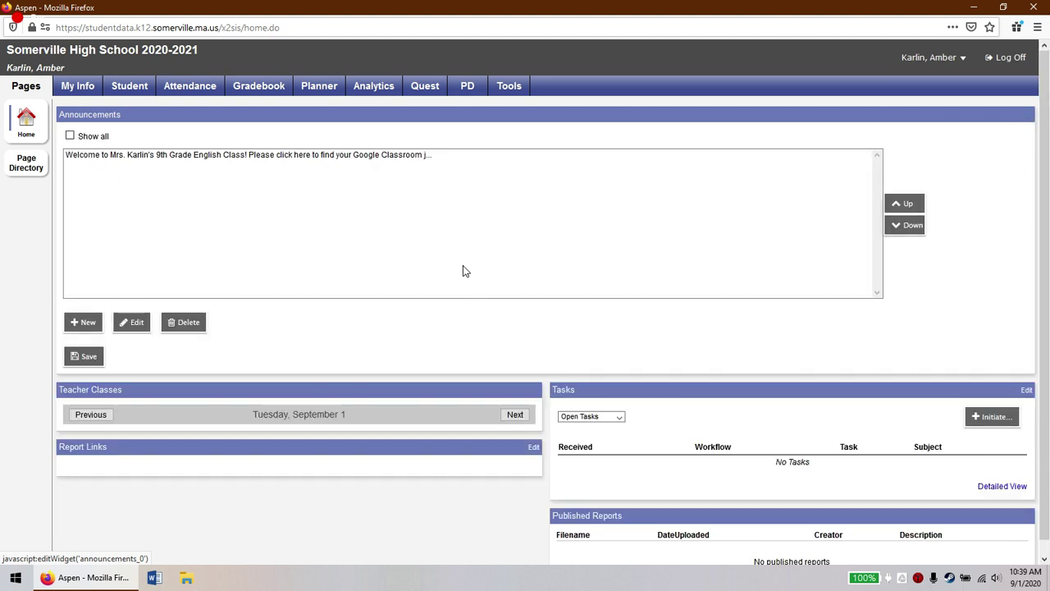
Start a new announcement with start date 9/11/2020 and end date 12/31/2020
left_click(79, 323)
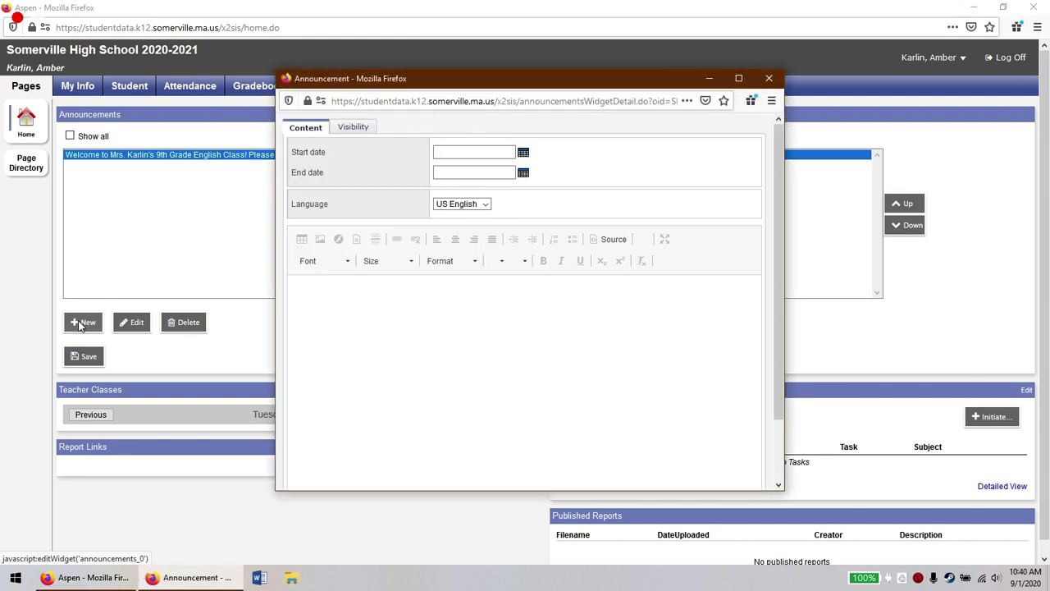
left_click(475, 155)
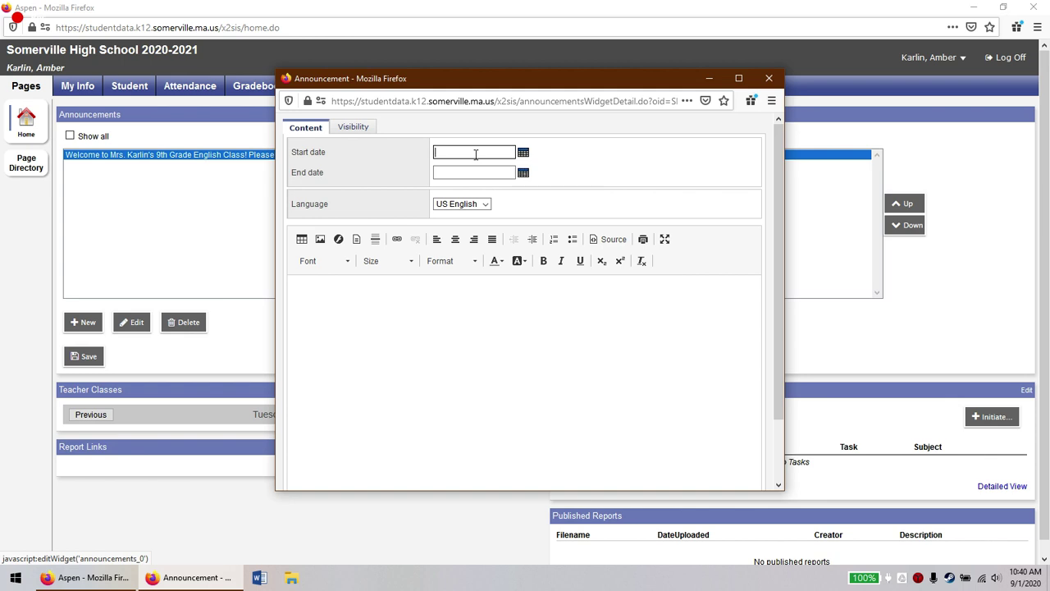
left_click(523, 154)
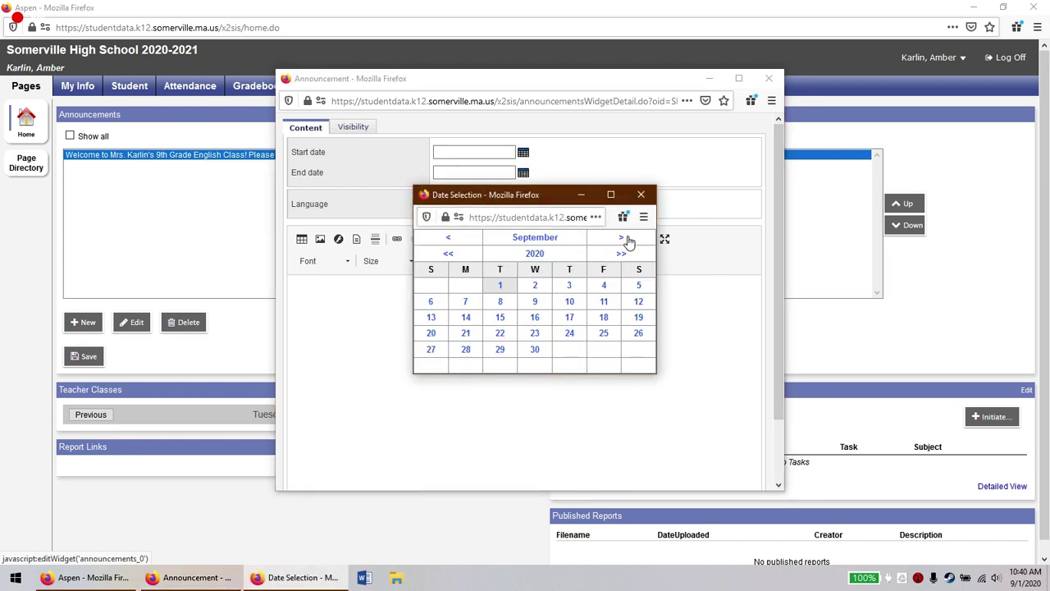
left_click(598, 311)
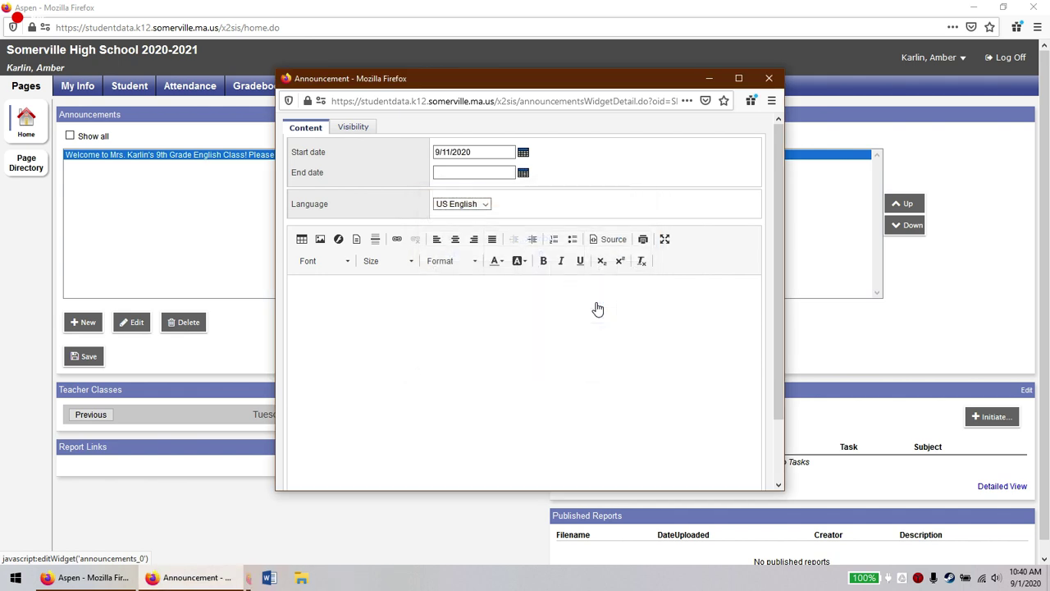
left_click(524, 175)
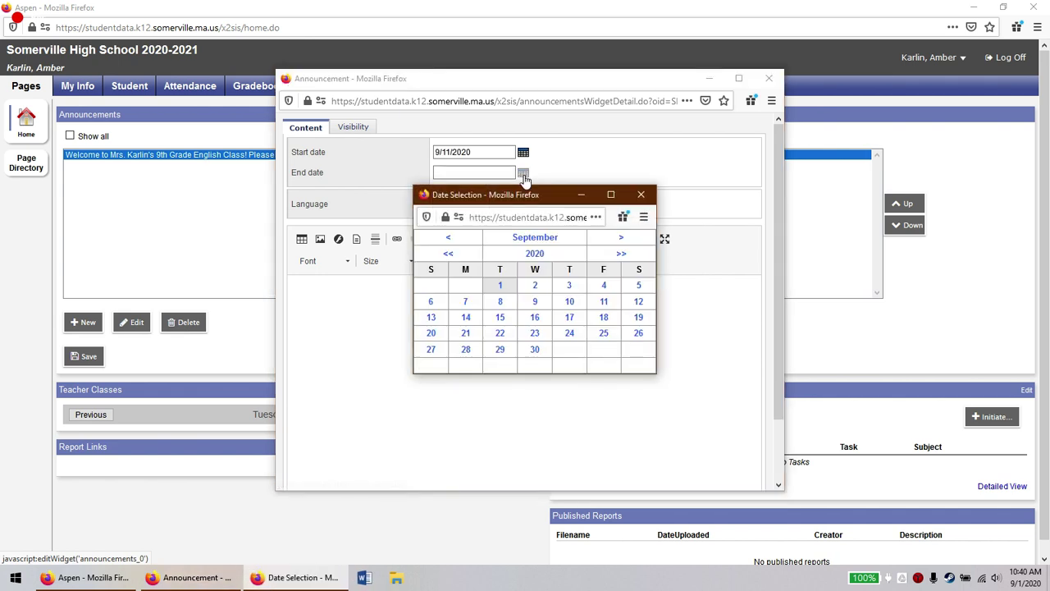
left_click(623, 240)
left_click(623, 239)
left_click(623, 239)
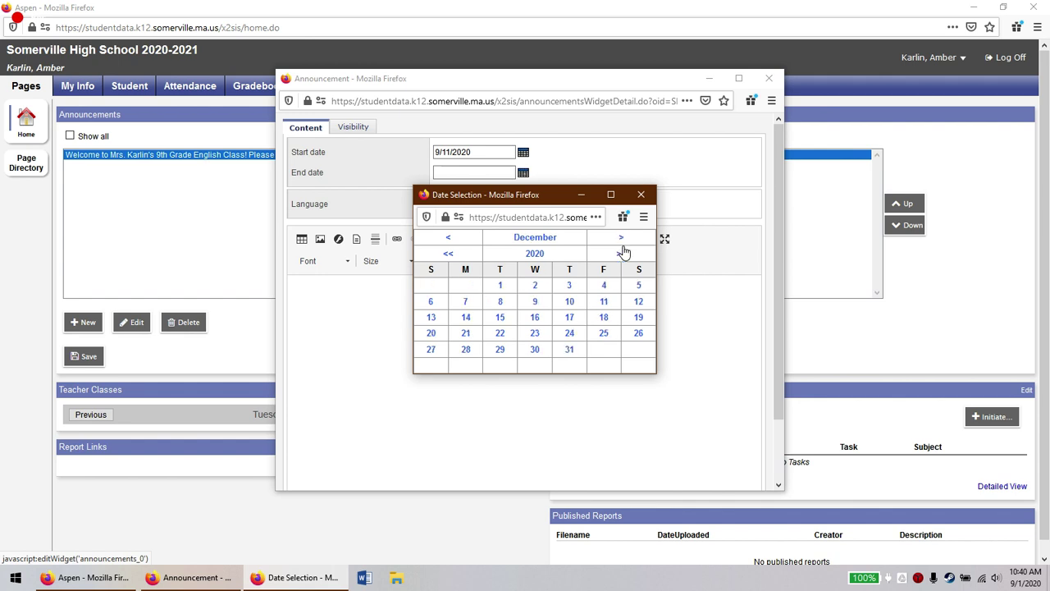
left_click(572, 349)
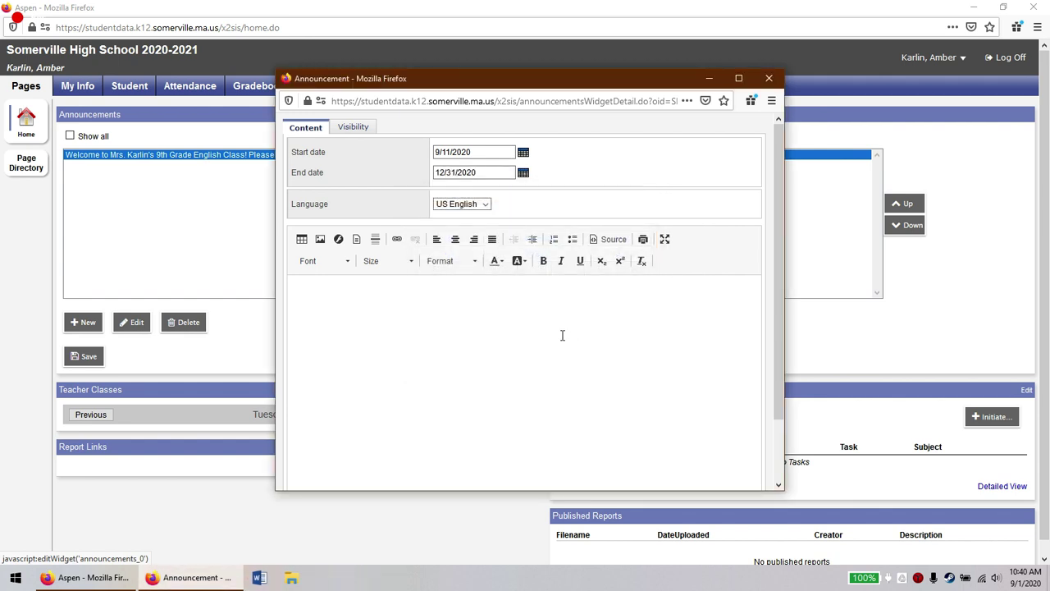
Enter "This is my announcement." as the announcement text and view the classes available for its visibility
left_click(525, 313)
scroll(525, 313, "down", 2)
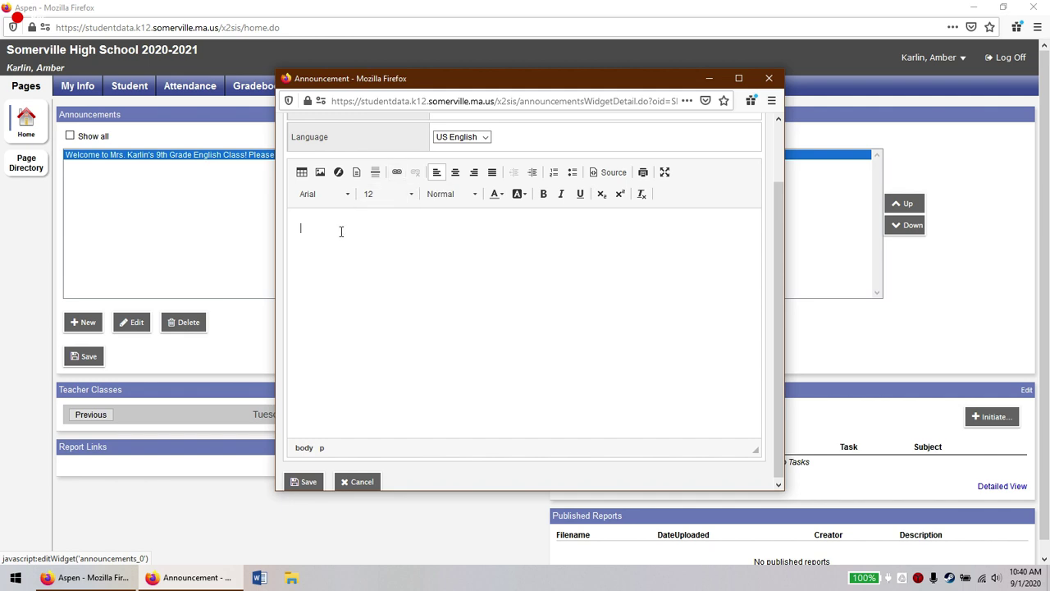
type("This is my announcement.")
scroll(441, 304, "up", 2)
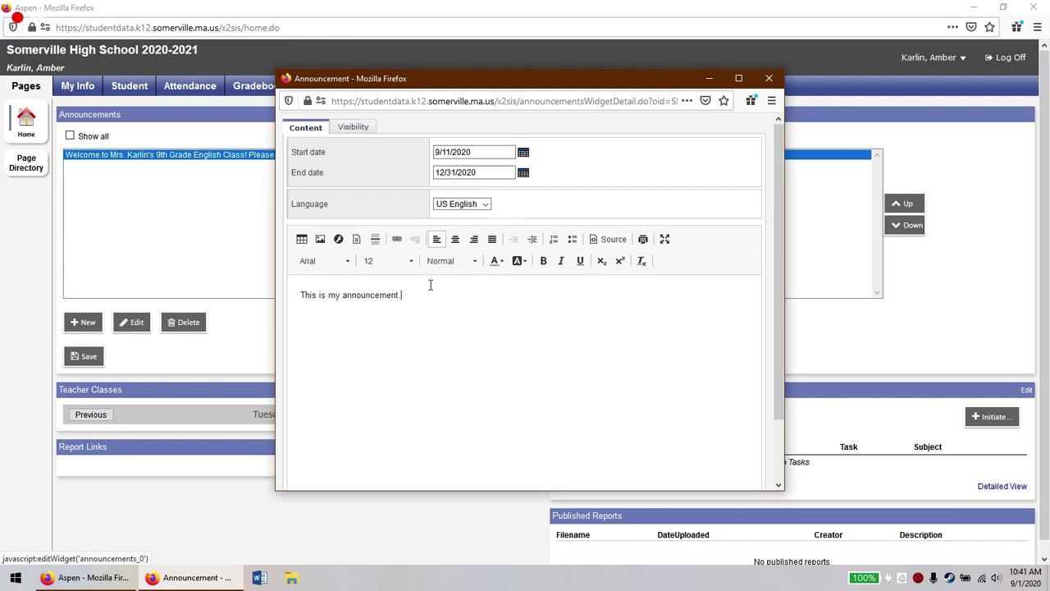
left_click(353, 128)
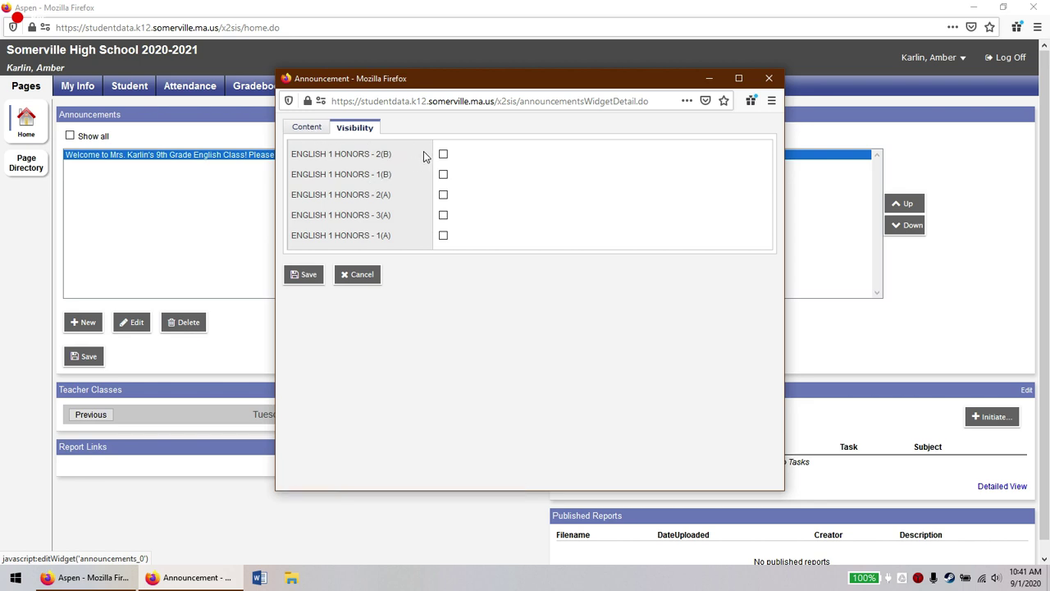
left_click(316, 129)
Try to save the new announcement without selecting a class, and close it unsaved
scroll(426, 341, "down", 2)
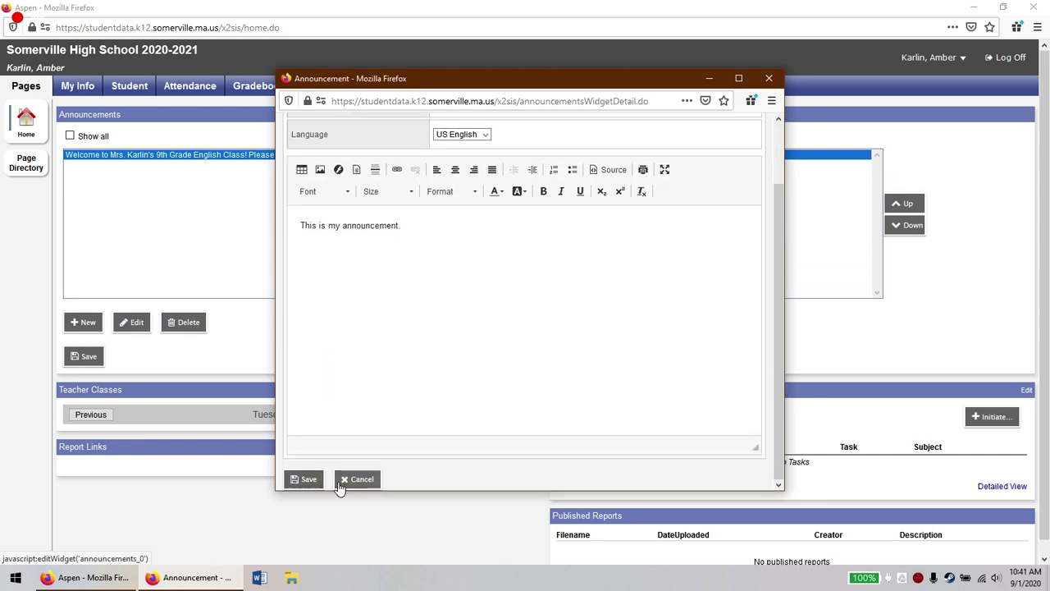
left_click(314, 483)
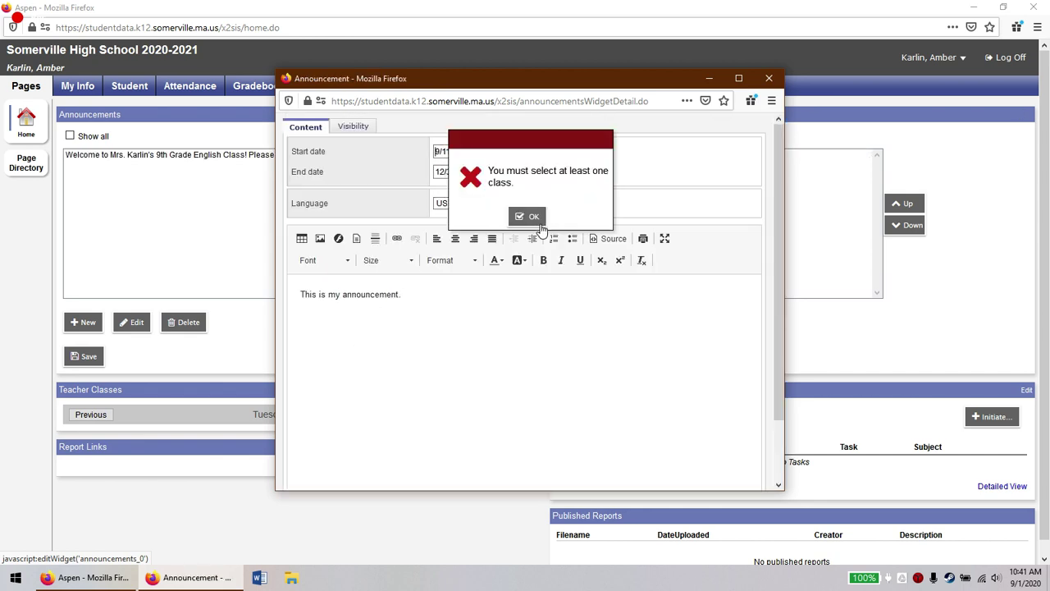
left_click(535, 218)
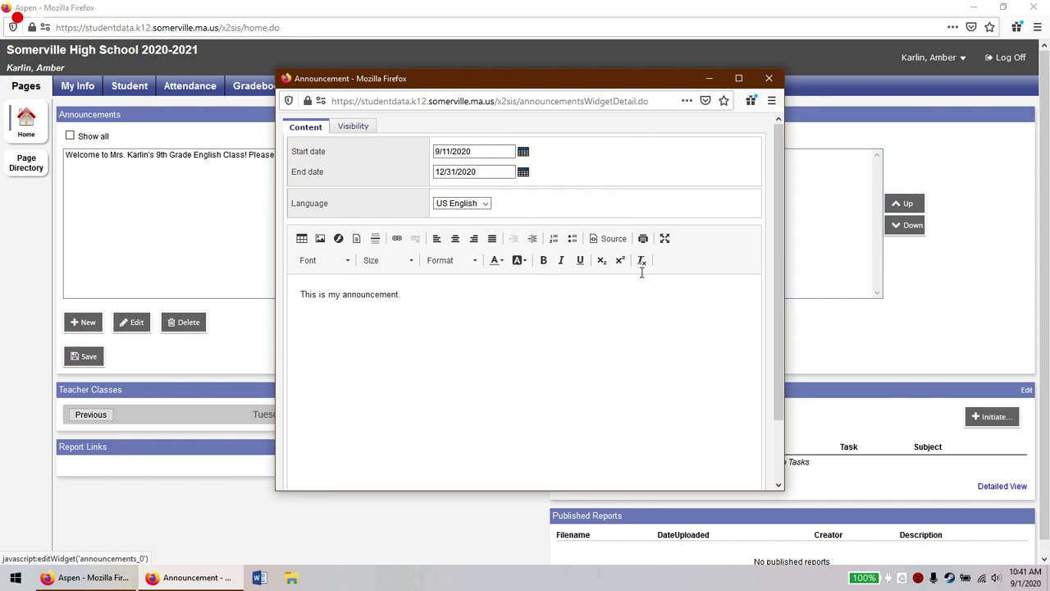
left_click(774, 82)
Open the existing 9th Grade English welcome announcement for editing and check its linked text and class visibility
left_click(311, 157)
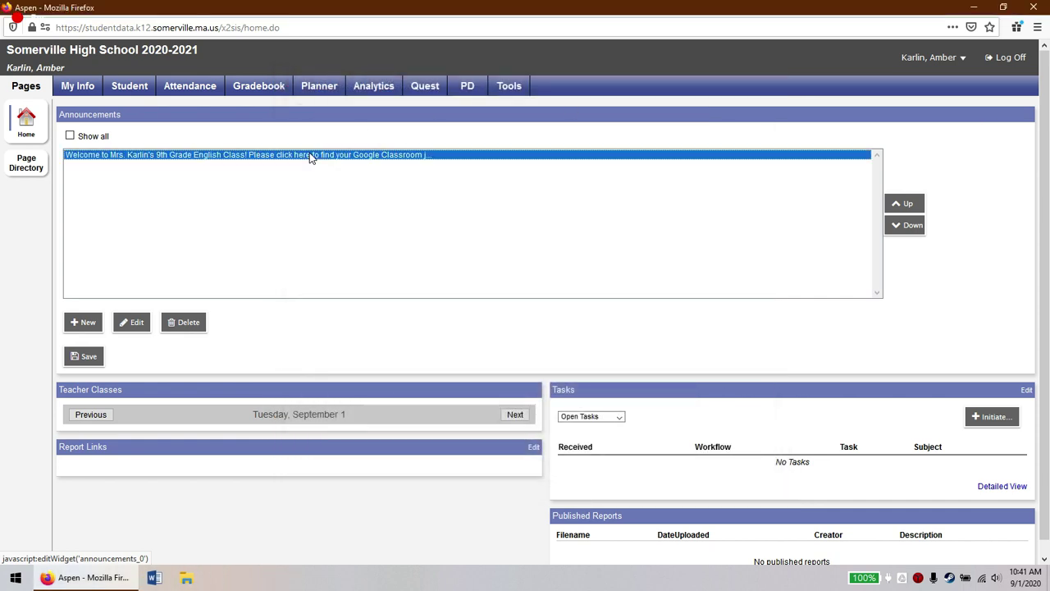
left_click(130, 322)
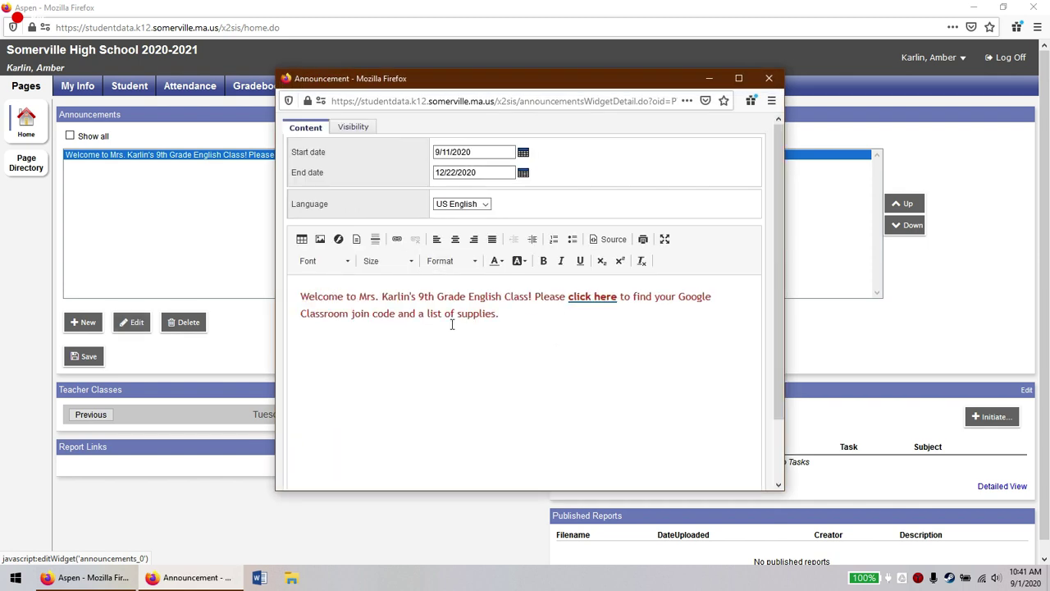
left_click(588, 297)
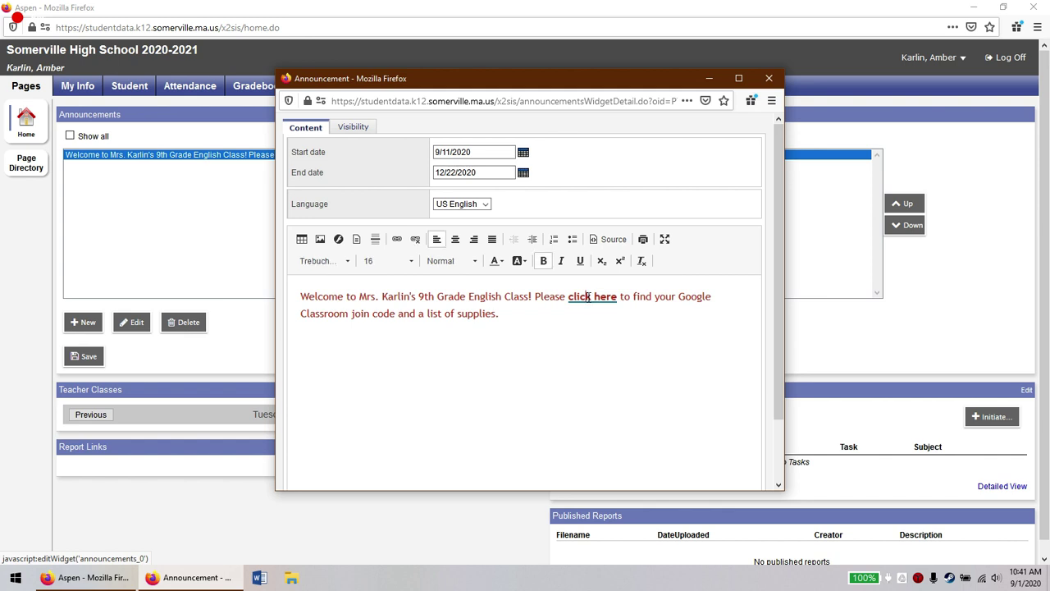
left_click(367, 127)
left_click(310, 128)
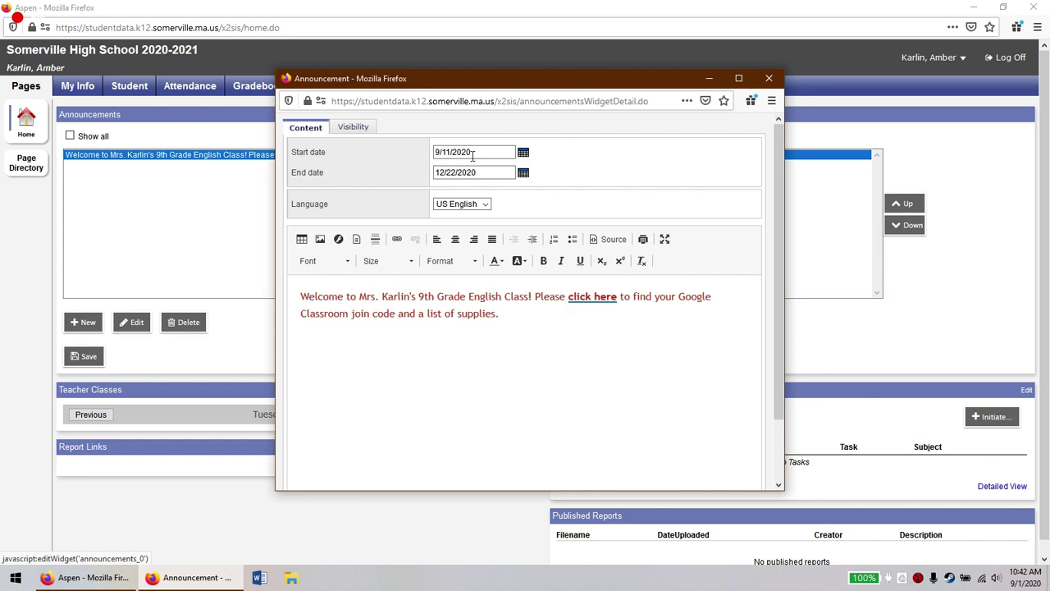
Review and save the welcome announcement, and save the Announcements section
left_click(520, 314)
scroll(526, 318, "down", 2)
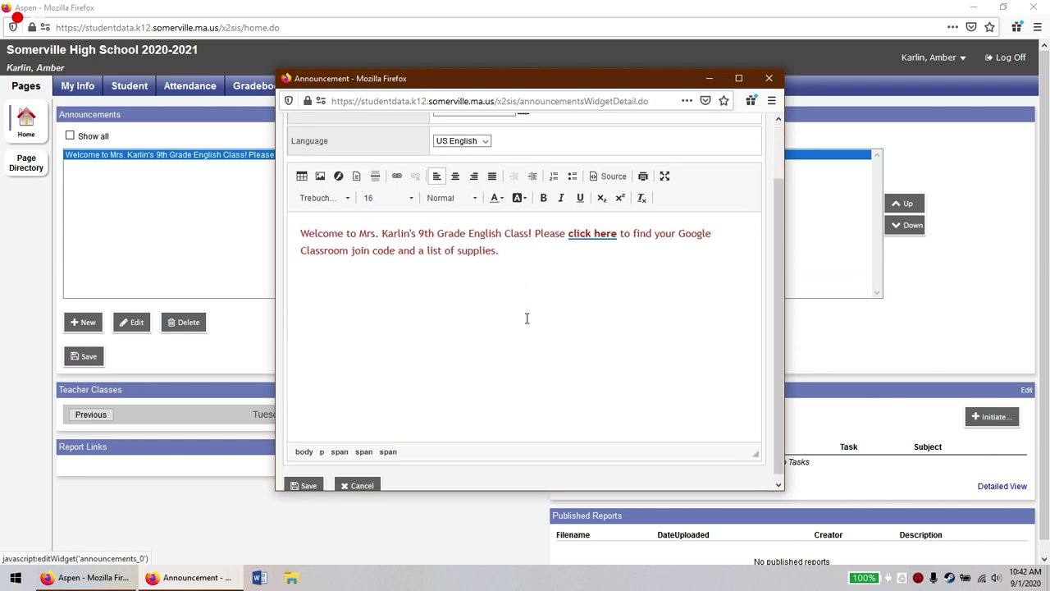
scroll(527, 318, "up", 2)
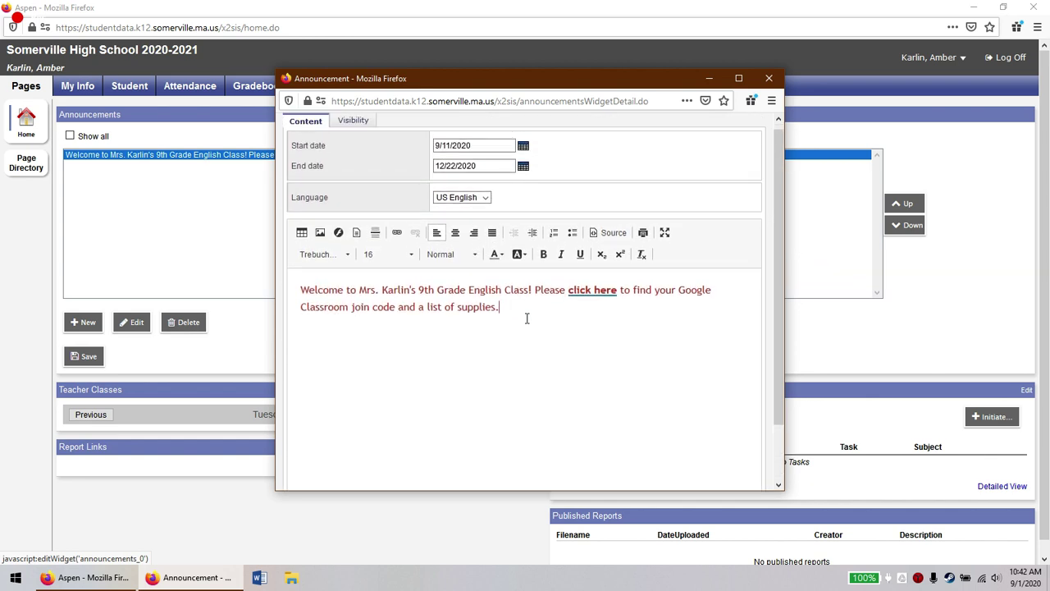
scroll(512, 325, "down", 1)
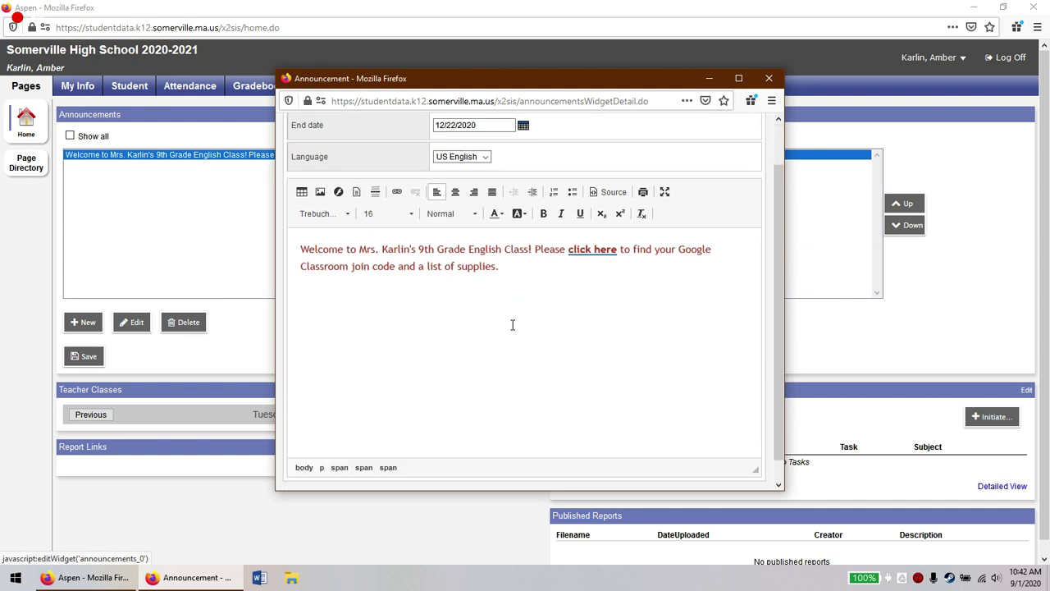
scroll(512, 325, "down", 2)
left_click(304, 478)
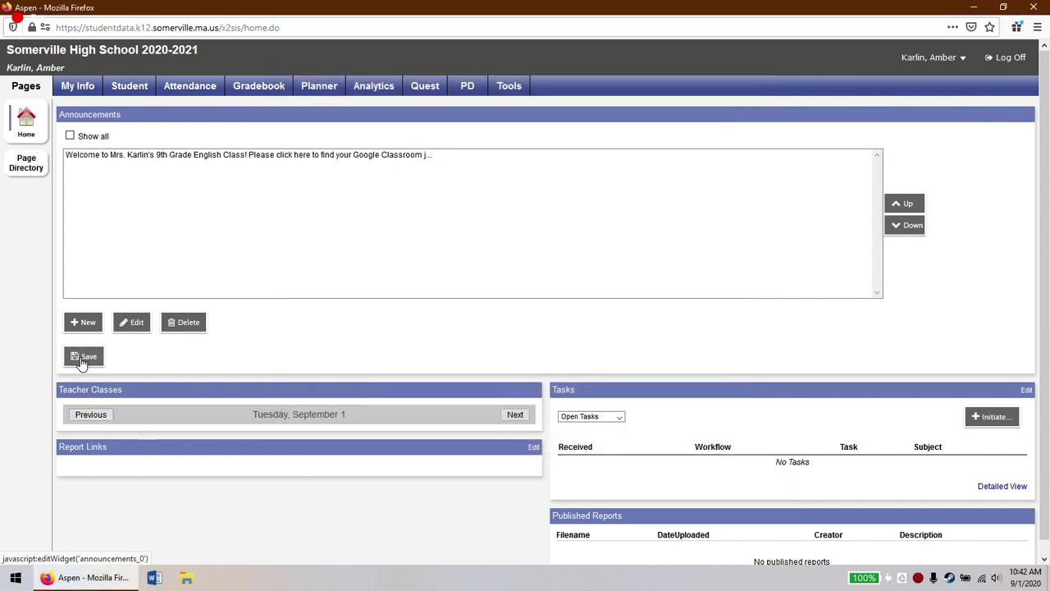
left_click(85, 357)
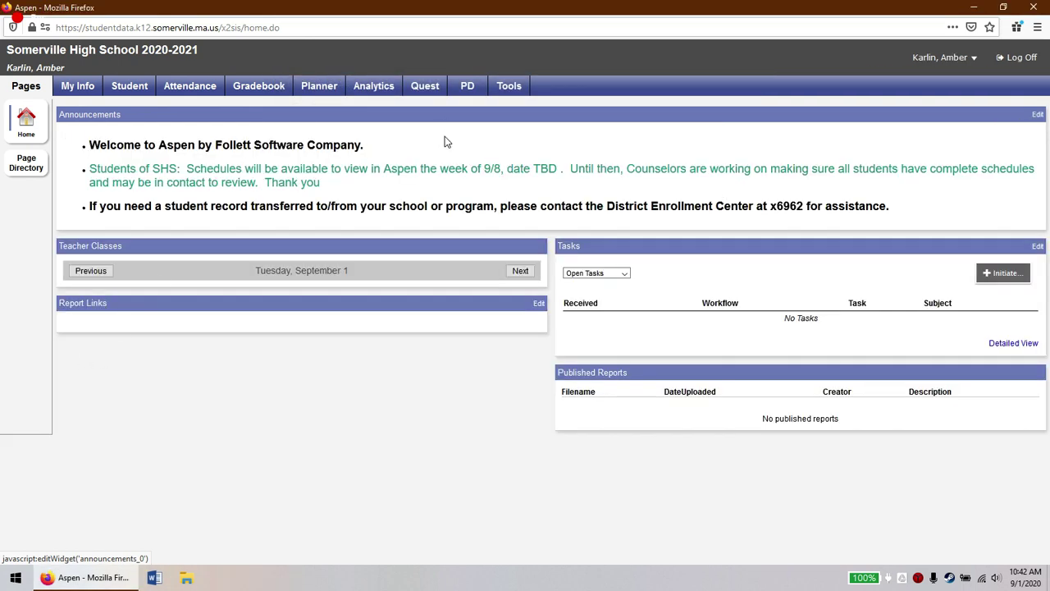